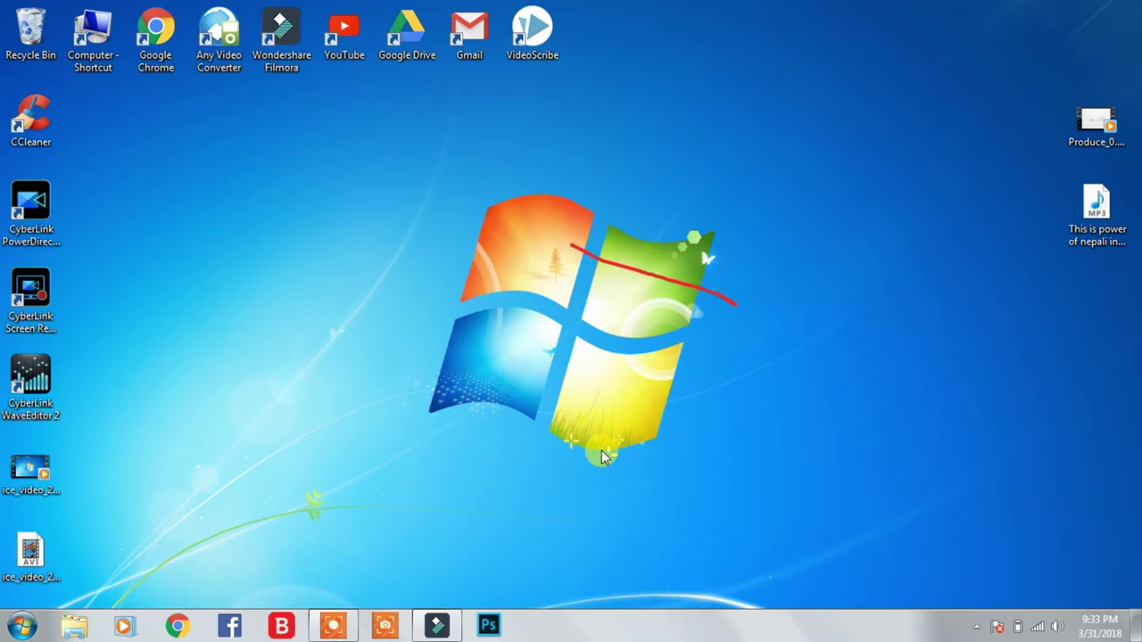
right_click(408, 255)
click(466, 305)
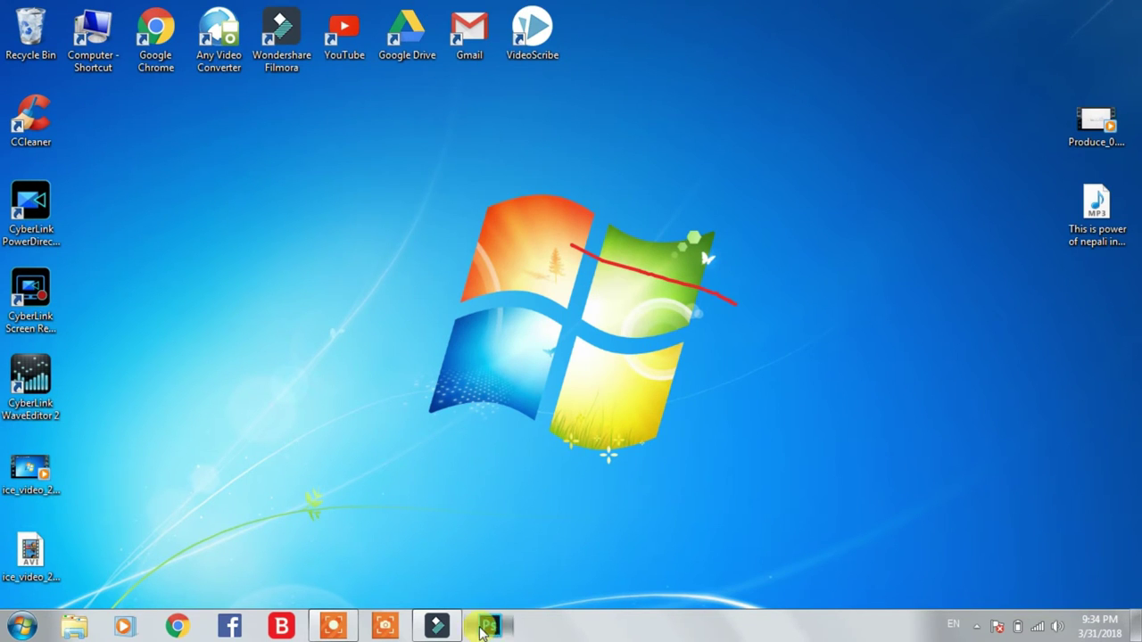
right_click(236, 301)
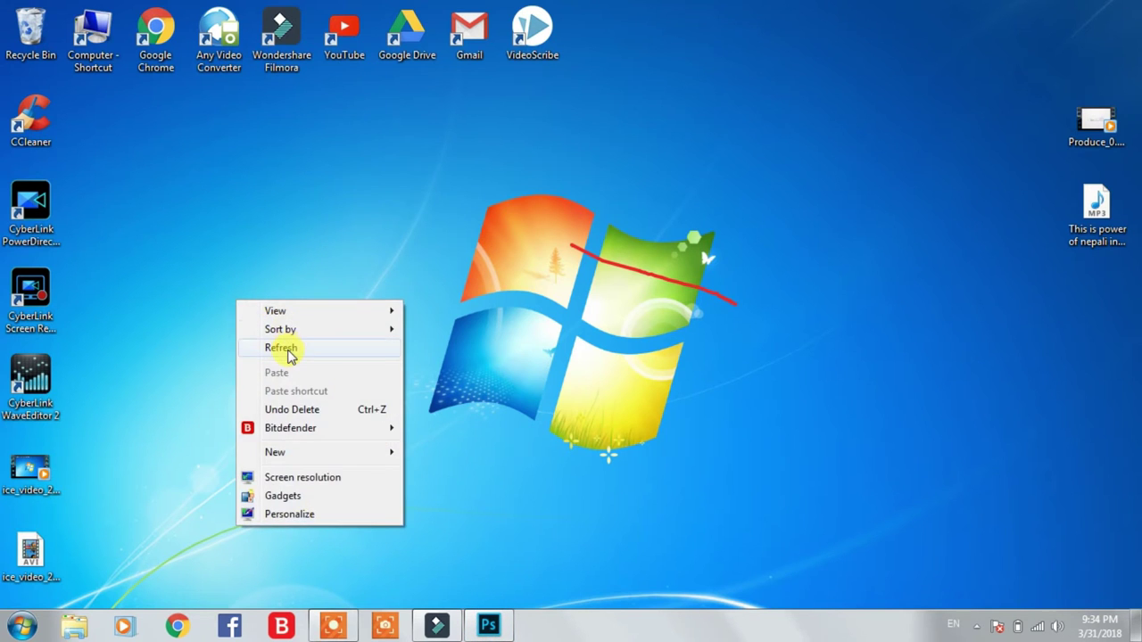
click(287, 350)
click(436, 624)
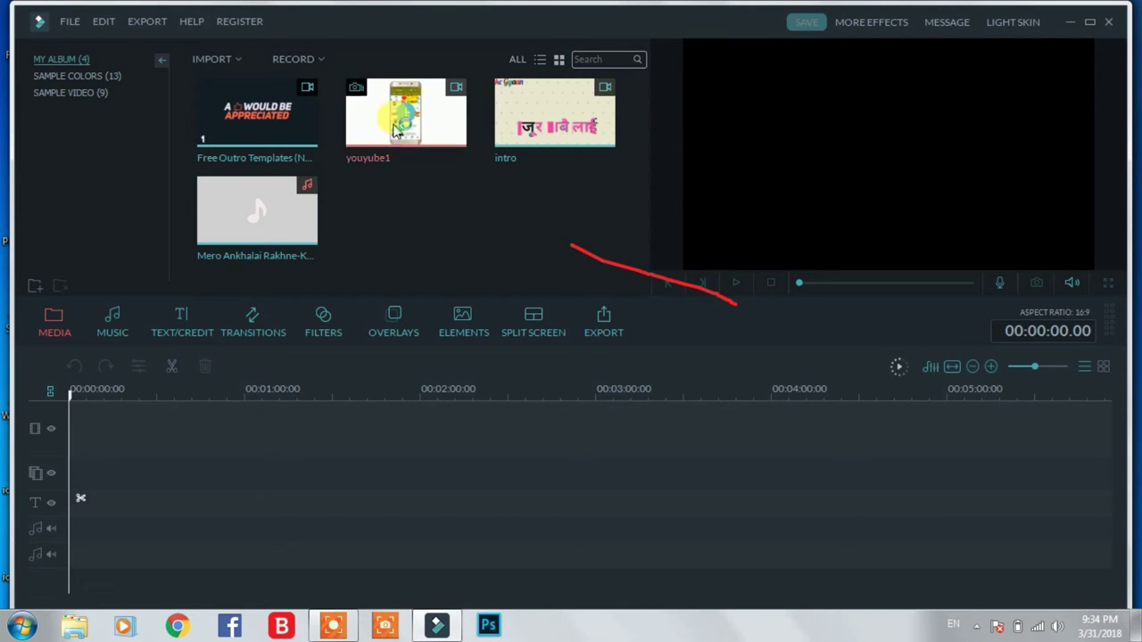
click(1088, 21)
right_click(705, 48)
click(767, 98)
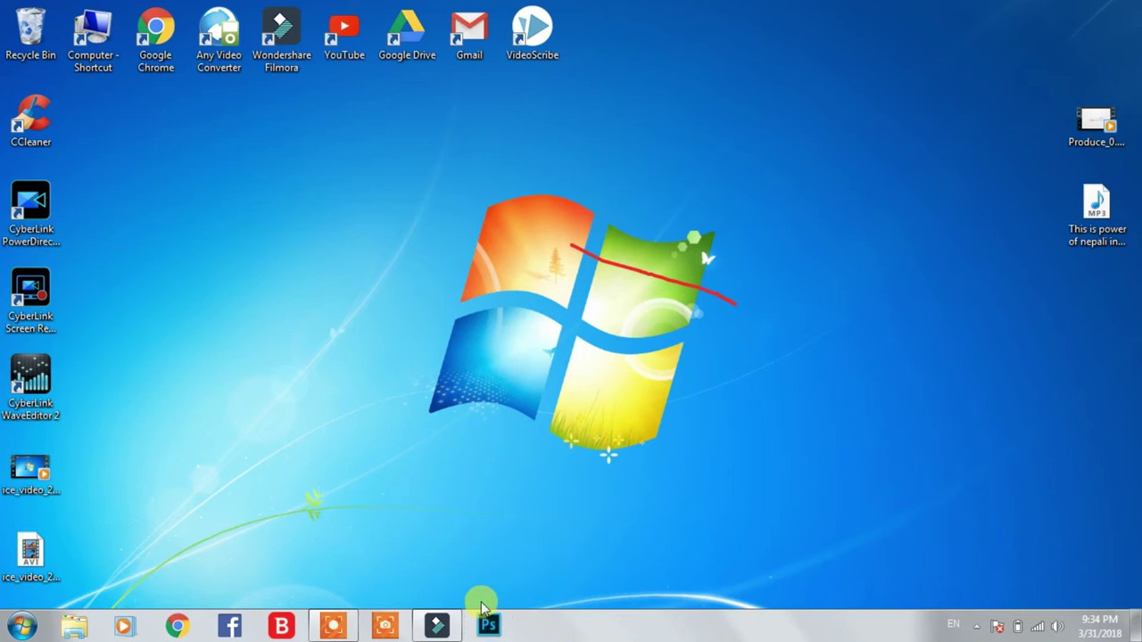
Switch to Wondershare Filmora and launch its PC screen recorder.
click(436, 625)
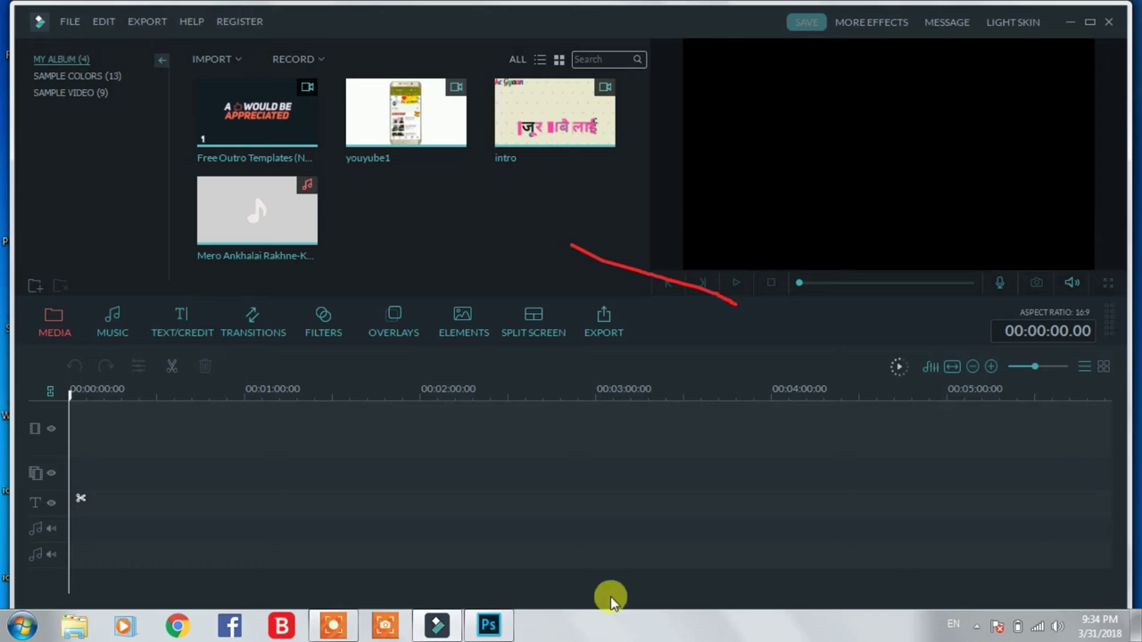
click(322, 61)
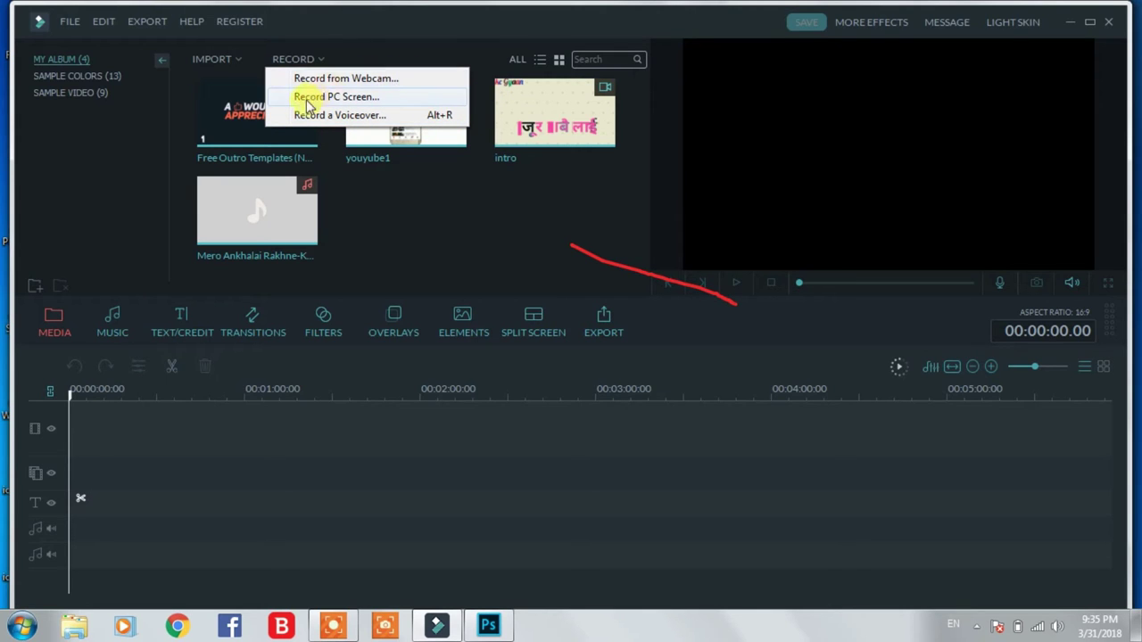
click(355, 100)
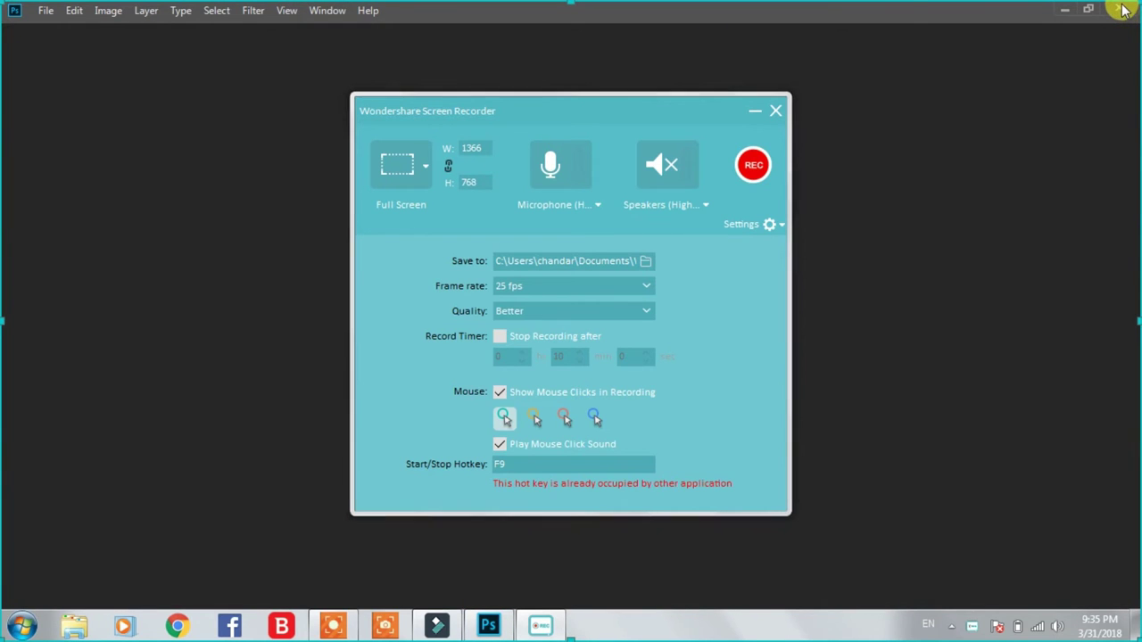
Set the capture area to Custom and resize its frame to about 689 by 528 pixels.
click(428, 169)
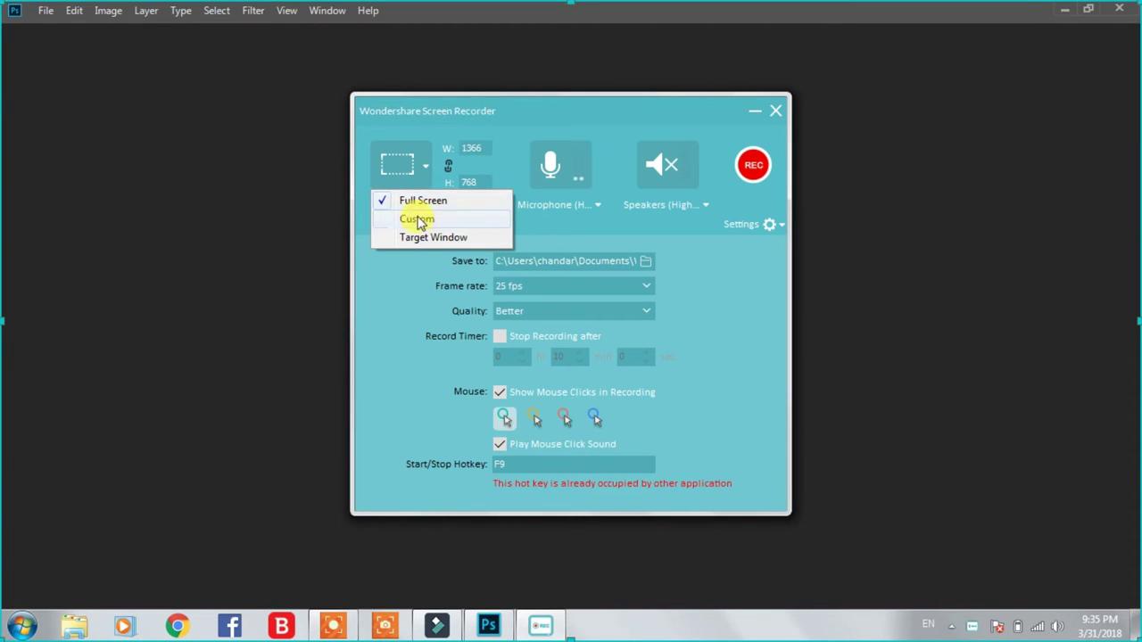
click(417, 218)
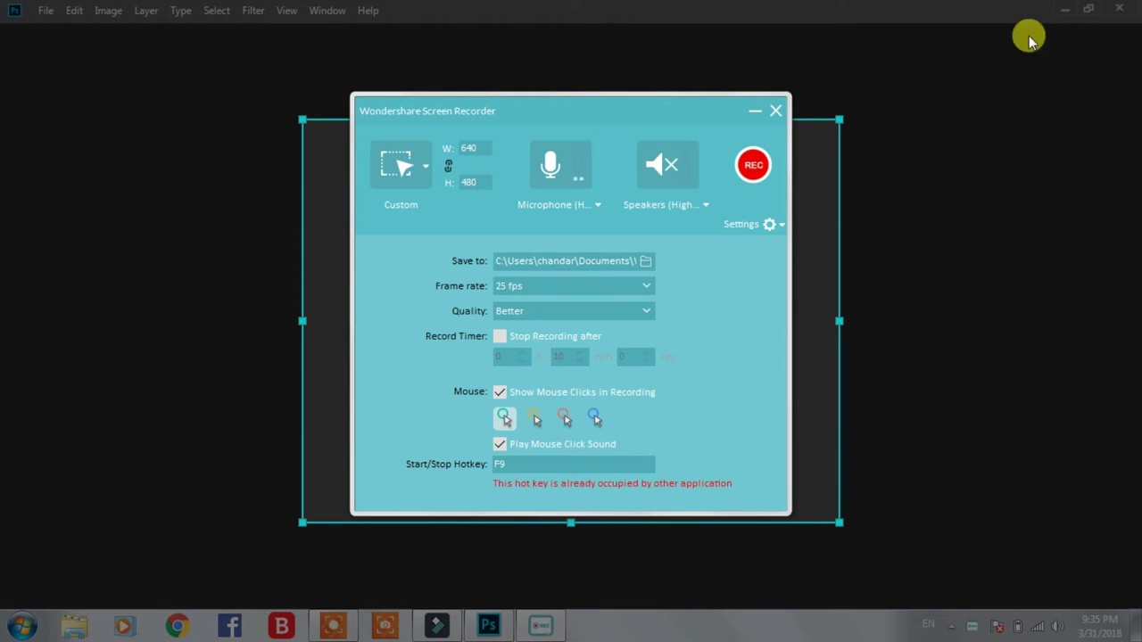
drag(306, 522, 186, 559)
drag(328, 507, 332, 514)
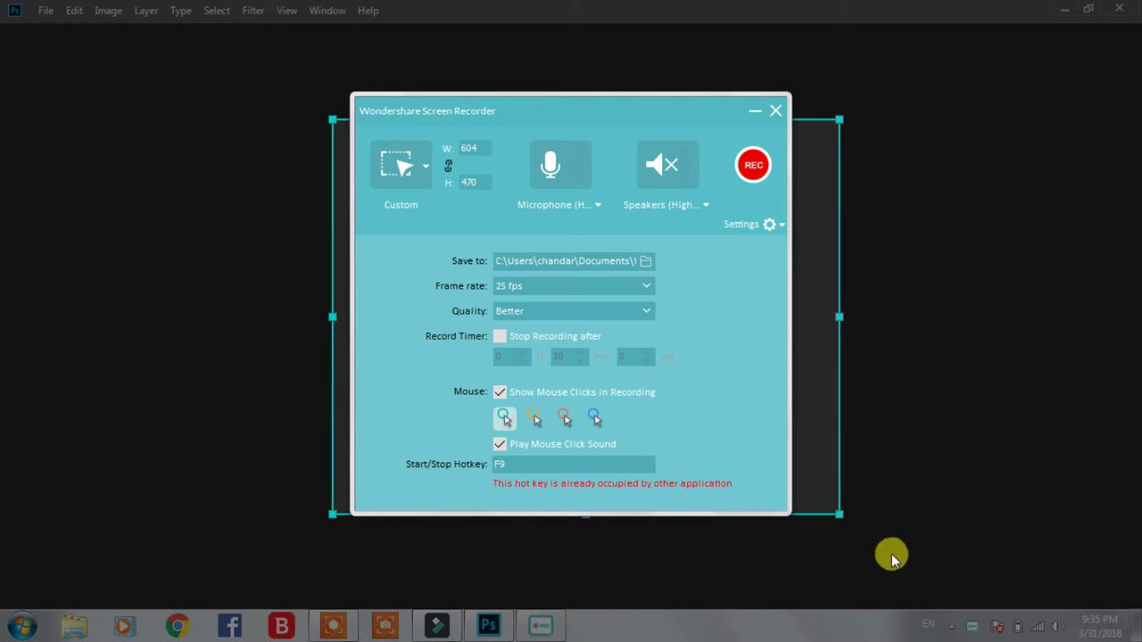
drag(842, 119, 910, 70)
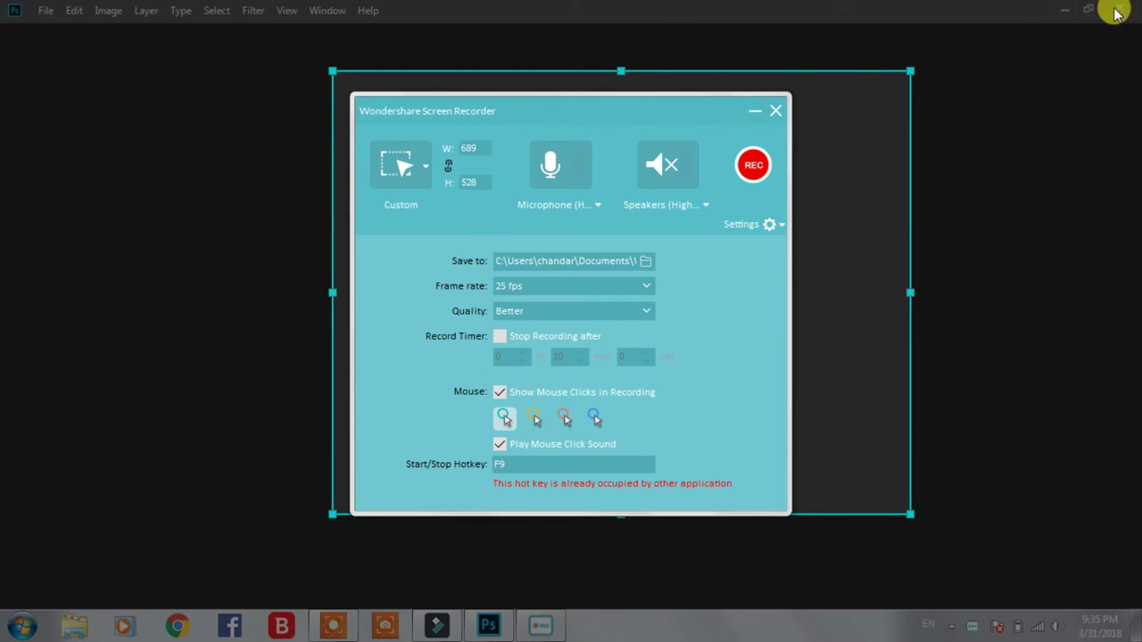
Set the capture area to Full Screen and check its width and height values.
click(424, 167)
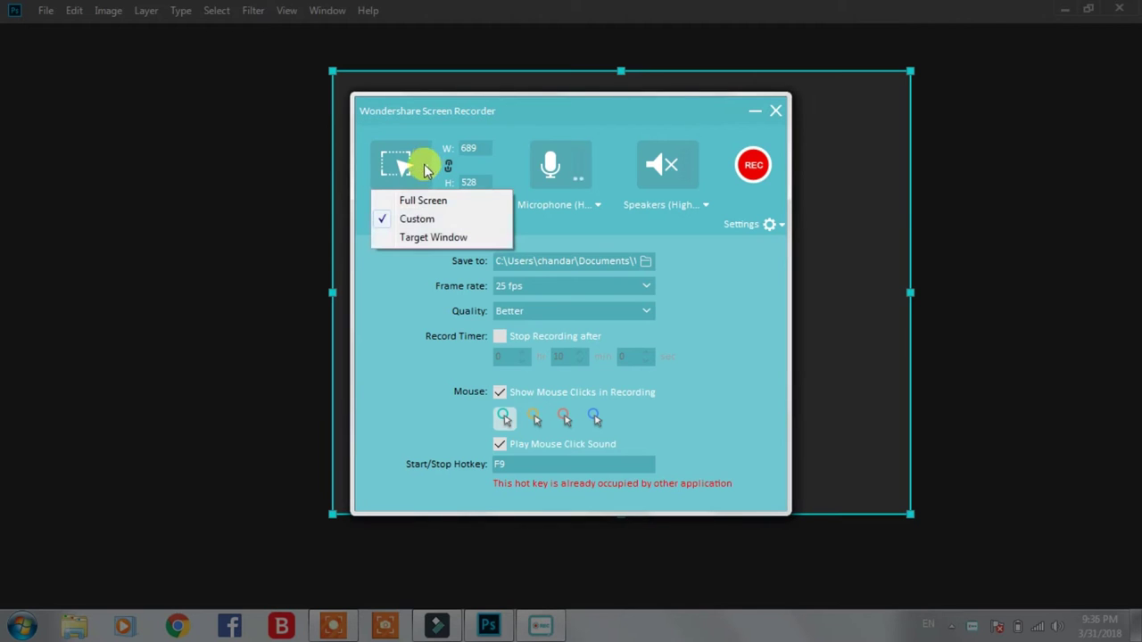
click(423, 200)
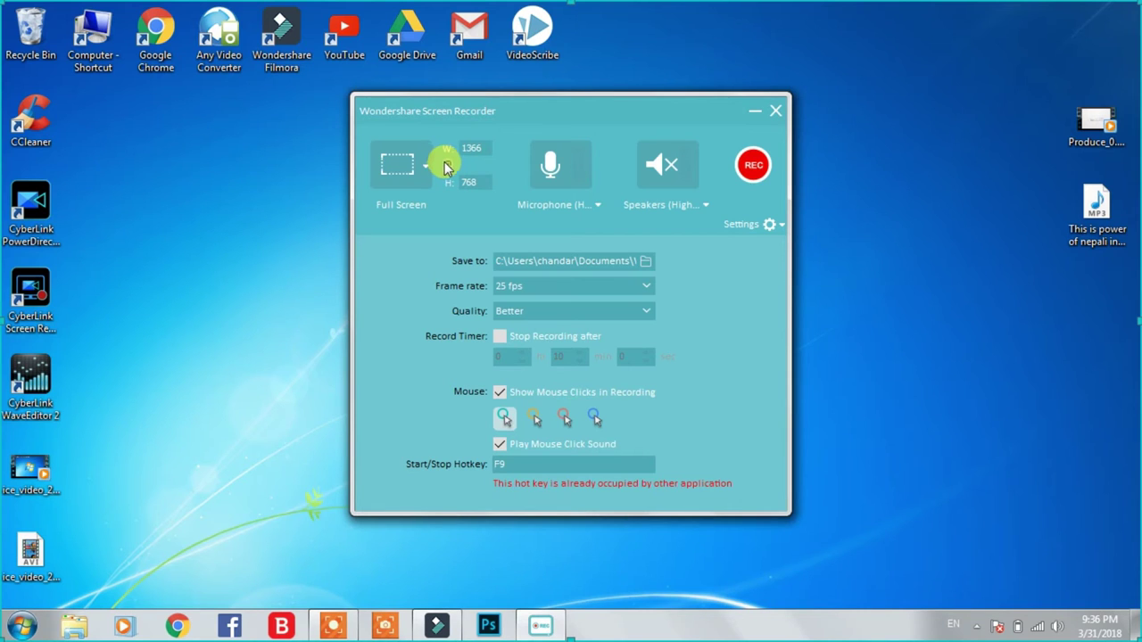
click(449, 168)
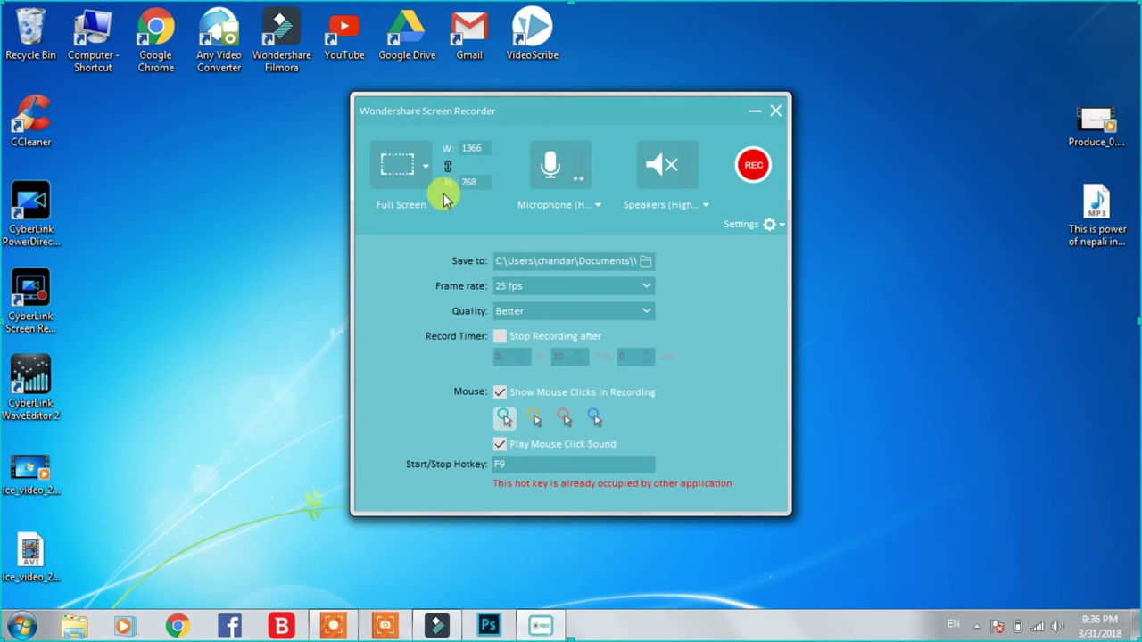
click(469, 153)
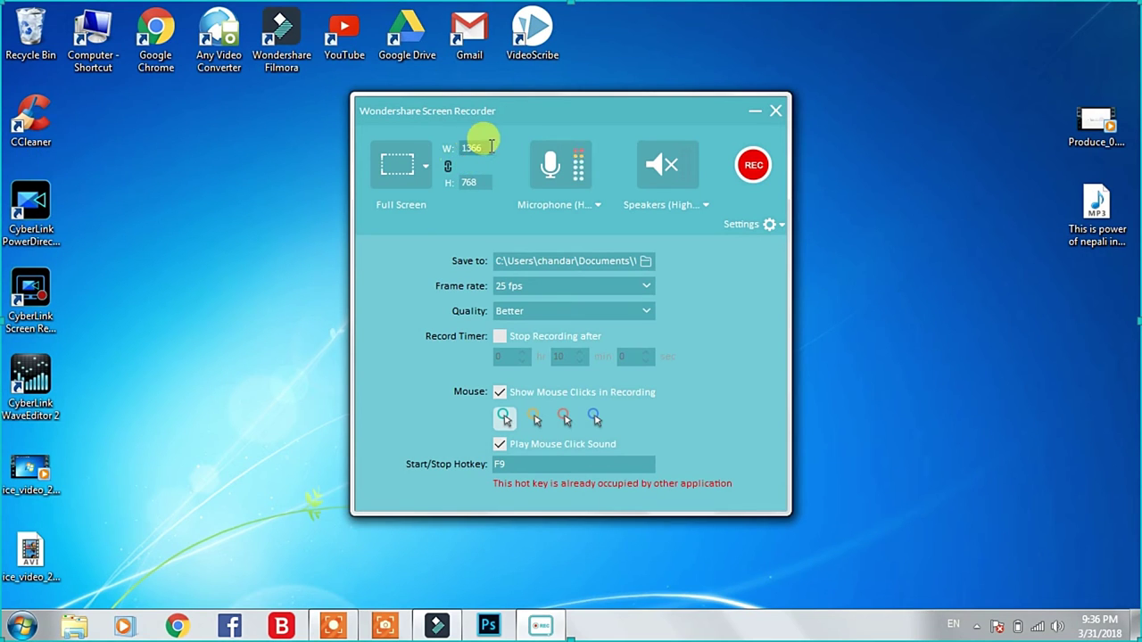
drag(482, 147, 461, 148)
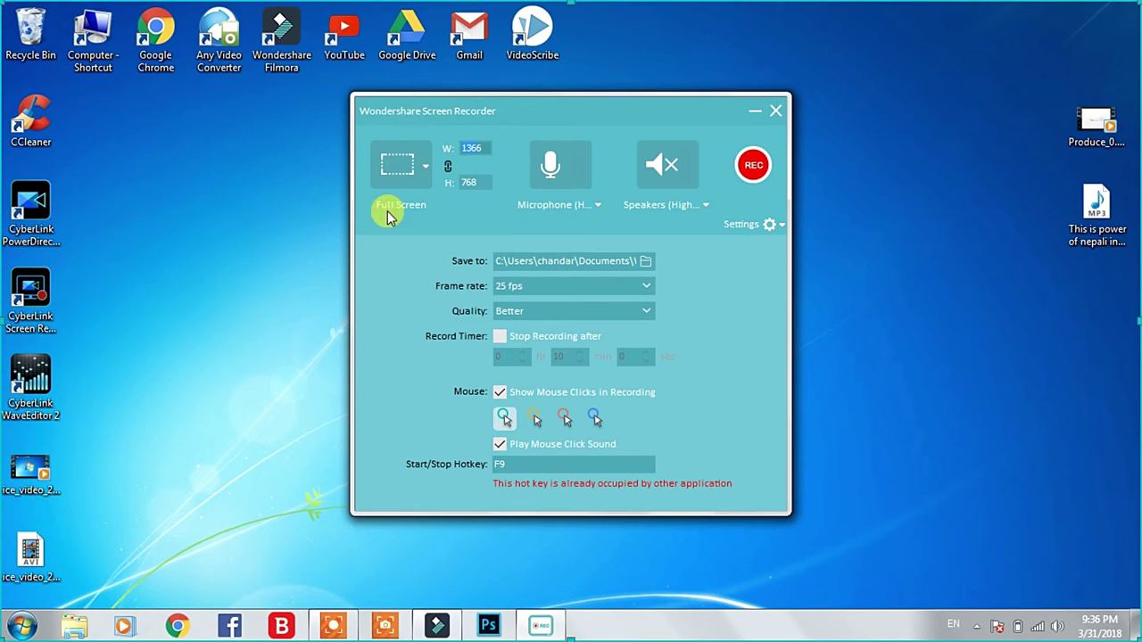
click(472, 183)
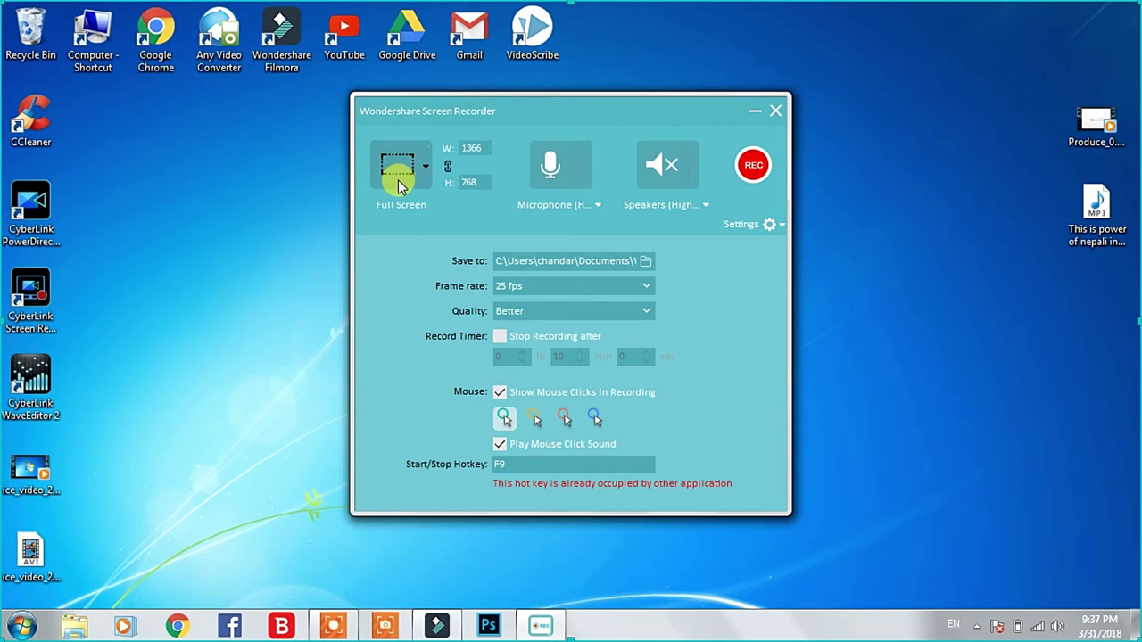
Check the microphone and speaker devices available for the recording, keeping Microphone (High Definition Audio Device)(1).
click(598, 199)
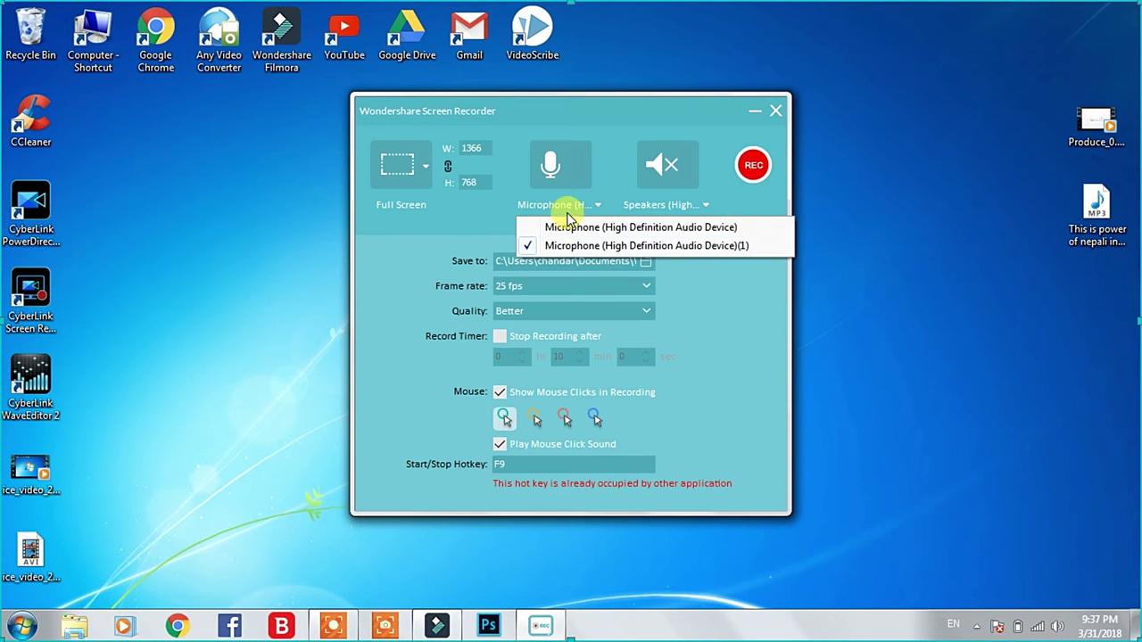
click(575, 244)
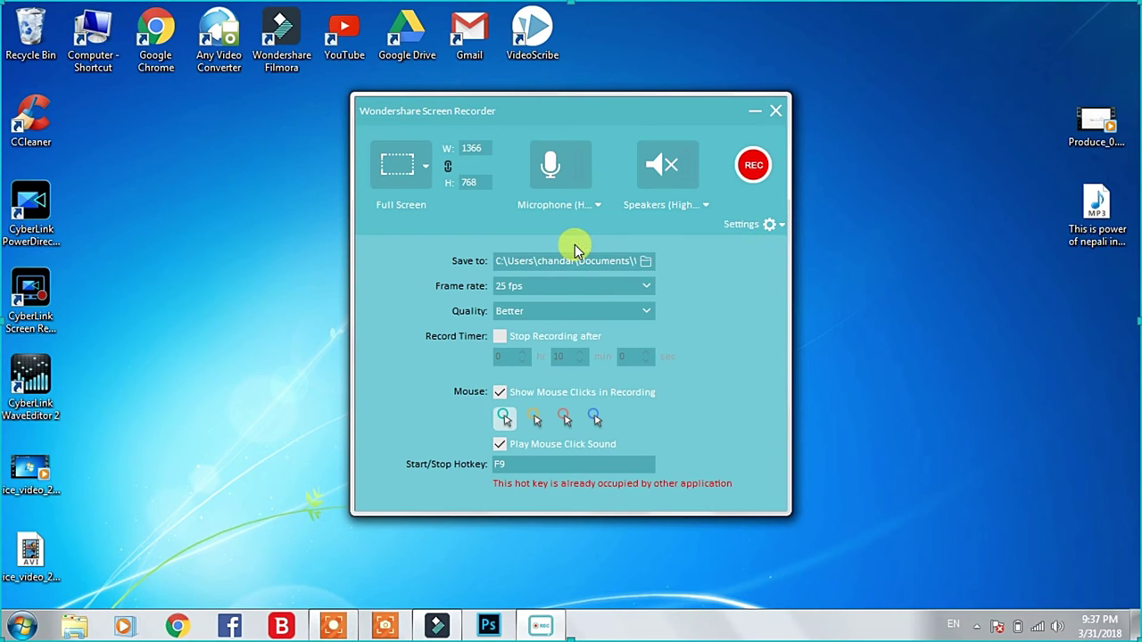
click(593, 205)
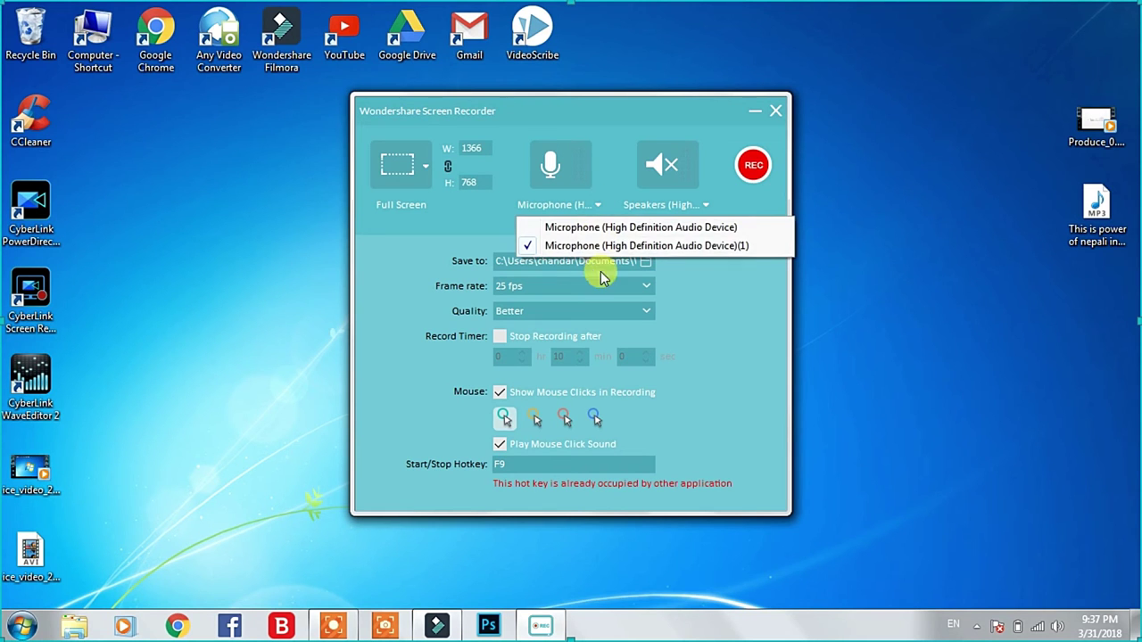
click(701, 205)
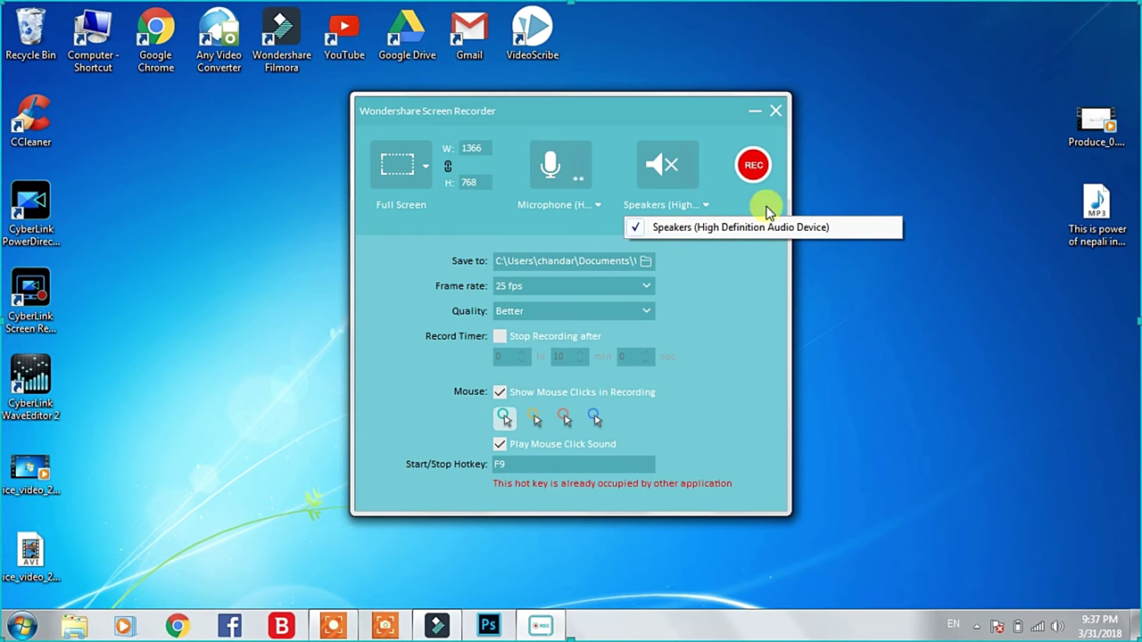
click(742, 303)
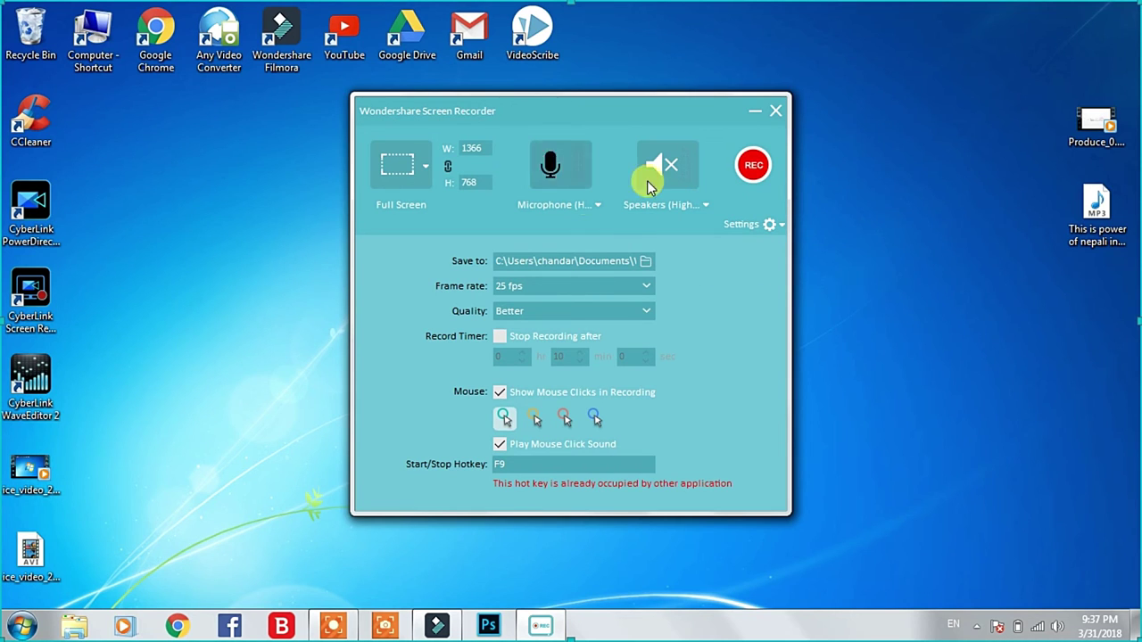
Review the folder where recordings are saved and set the recording frame rate to 24 fps.
click(758, 223)
click(758, 223)
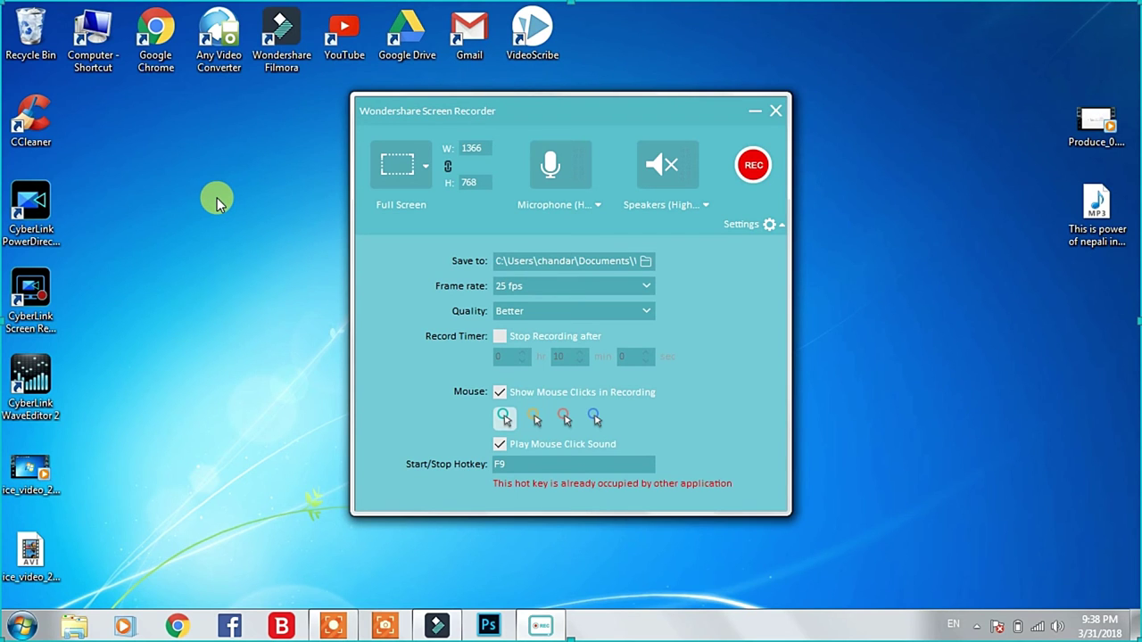
click(645, 261)
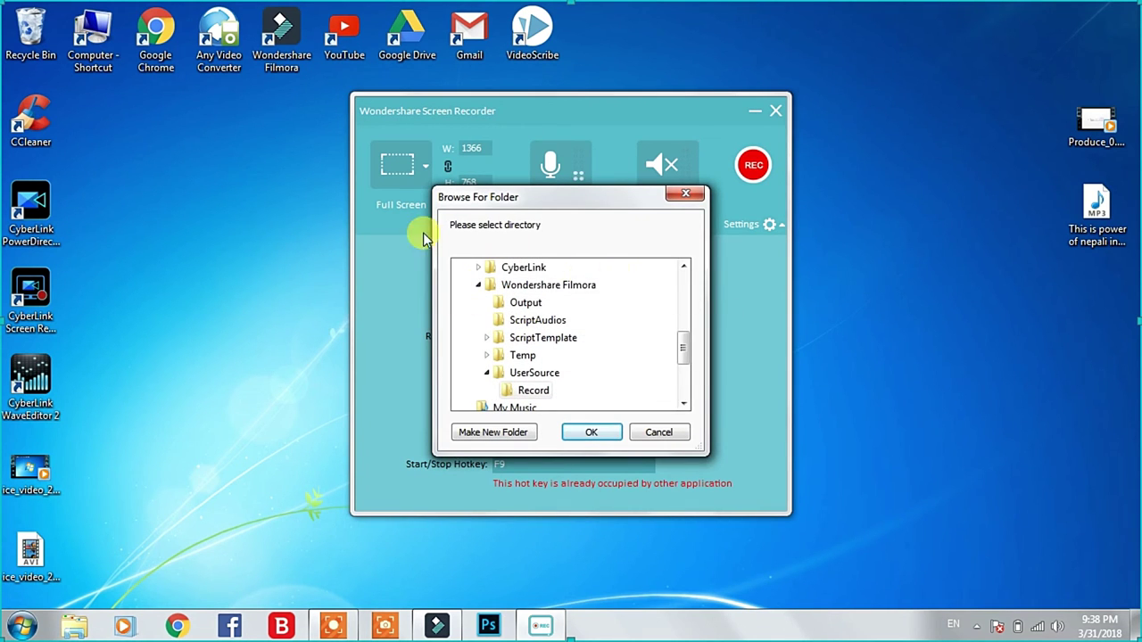
click(693, 194)
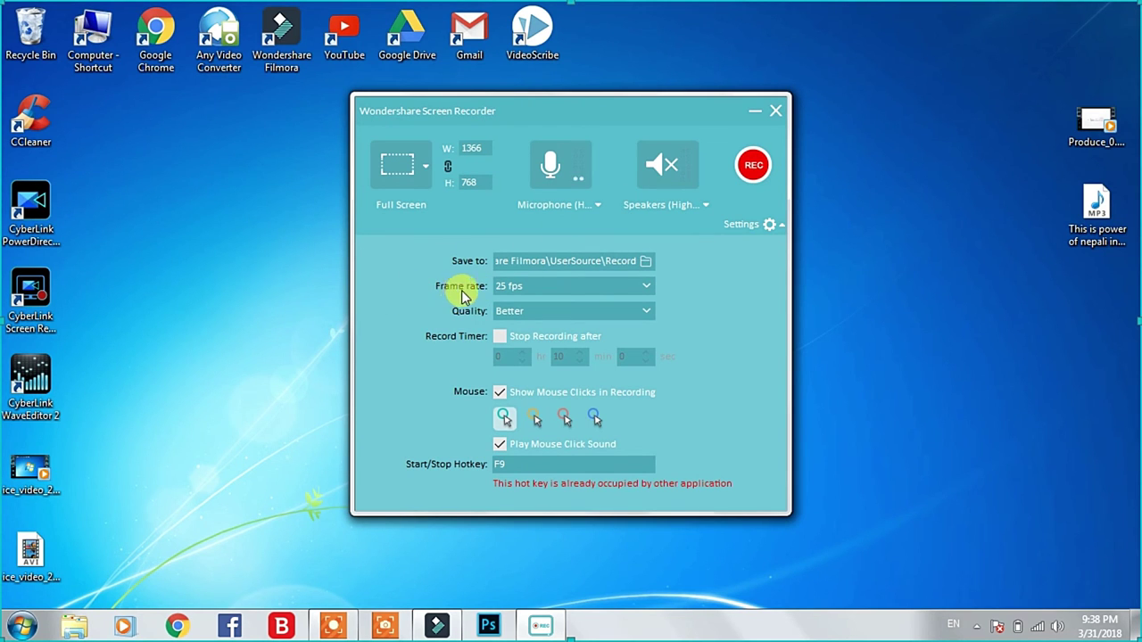
click(644, 286)
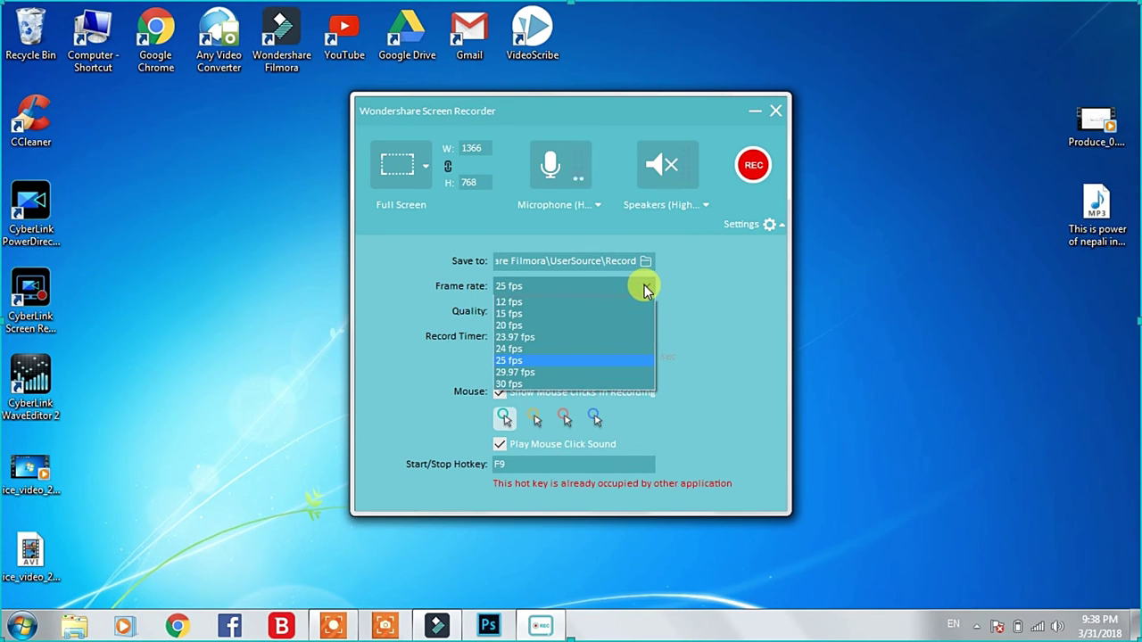
click(521, 348)
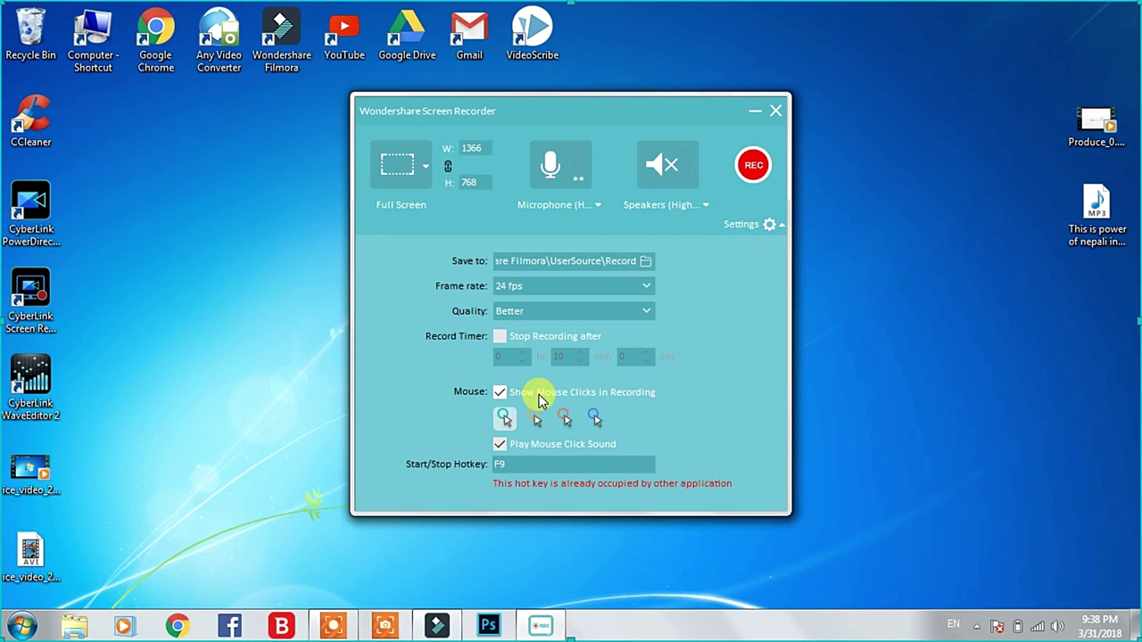
Try switching the record timer and the display of mouse clicks on and off.
click(502, 340)
click(497, 335)
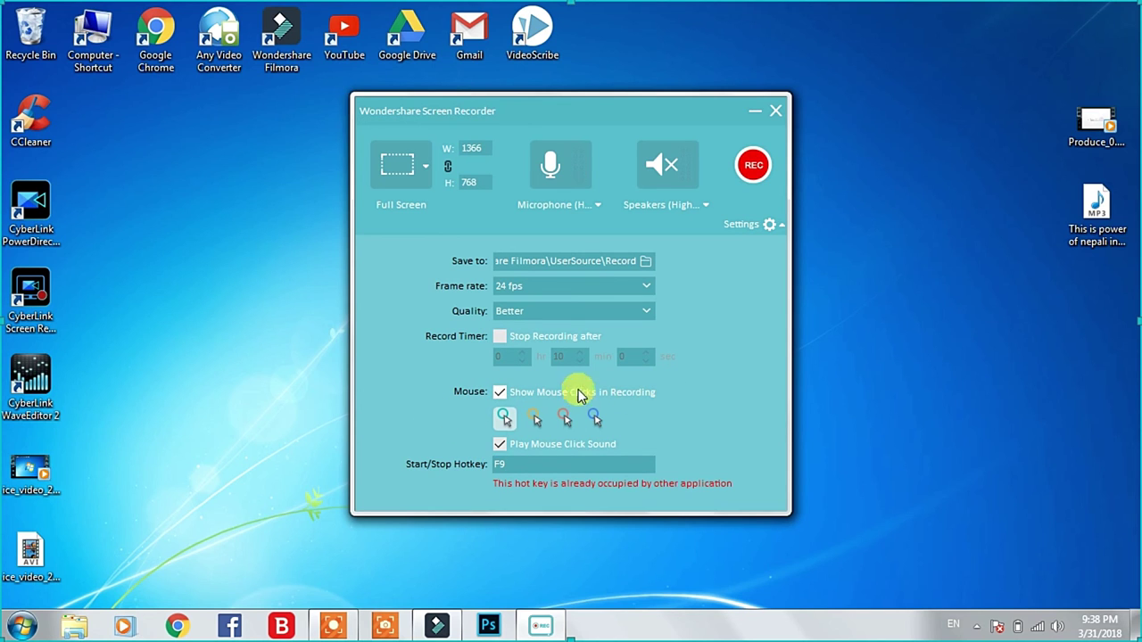
click(509, 418)
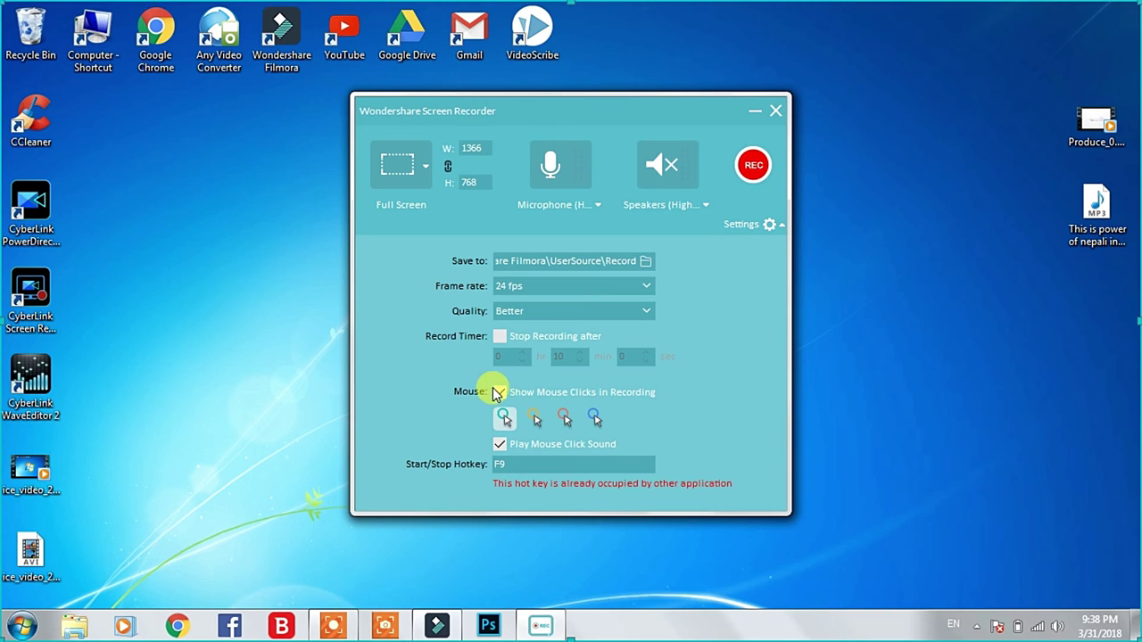
click(499, 393)
click(499, 394)
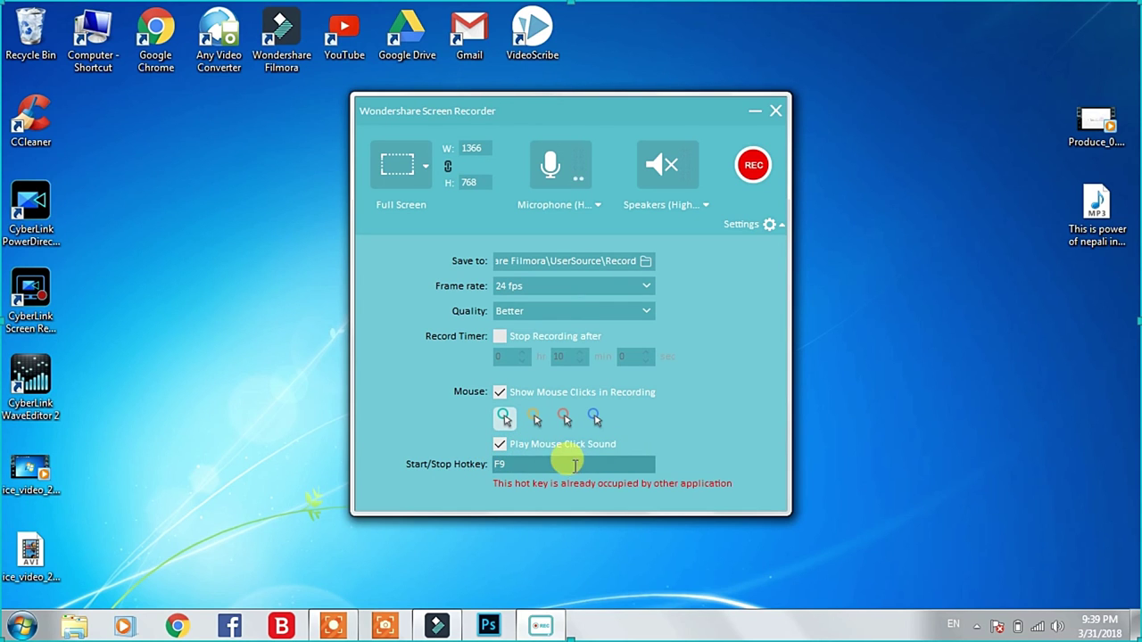
right_click(951, 299)
click(1011, 348)
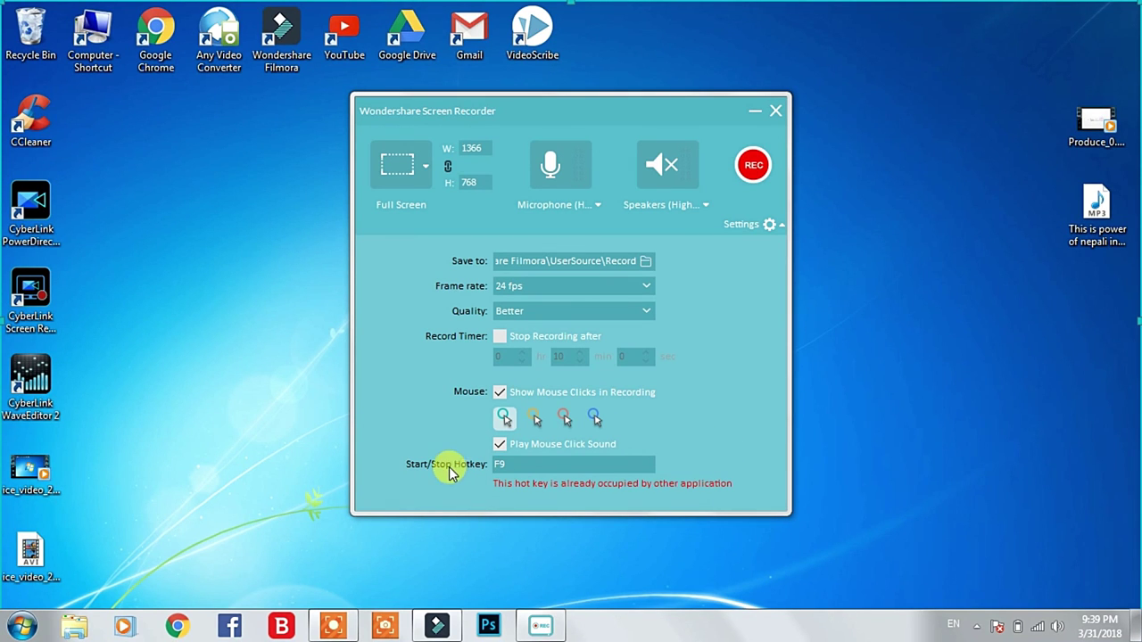
click(495, 464)
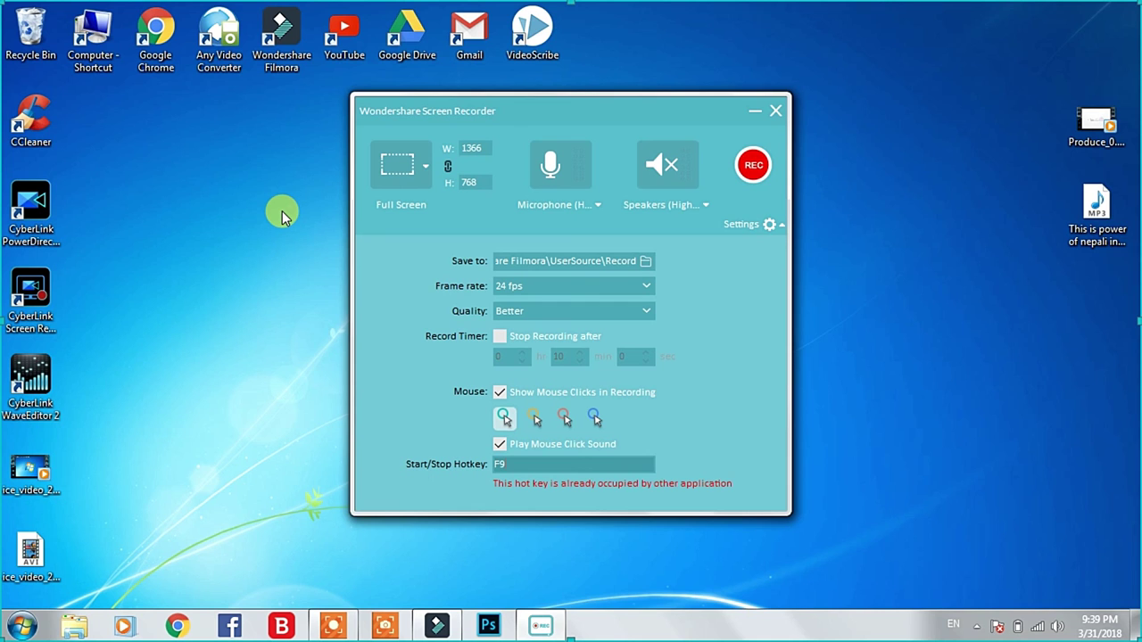
right_click(125, 174)
click(162, 223)
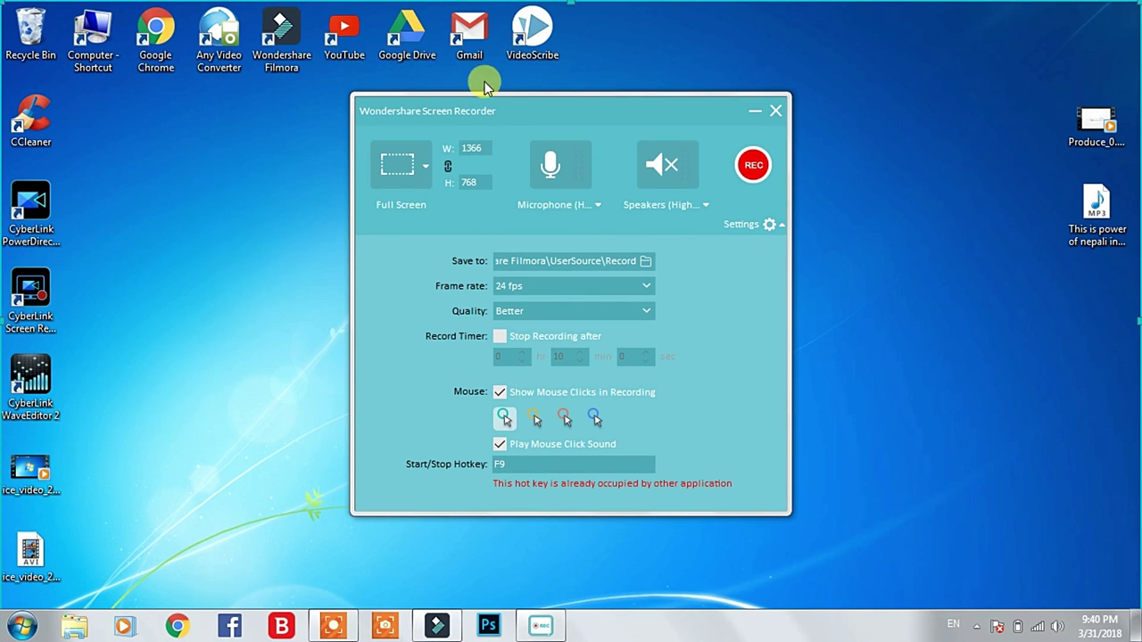
Move the screen recorder window slightly and minimize it, then refresh the desktop.
drag(496, 110, 538, 142)
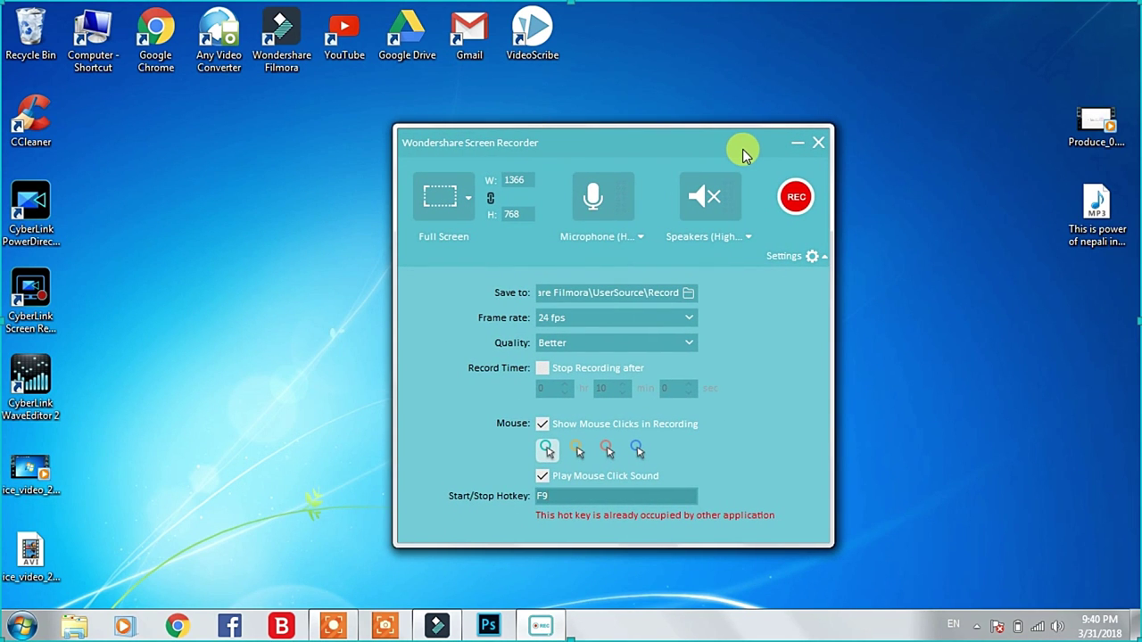
click(797, 144)
right_click(575, 108)
click(683, 160)
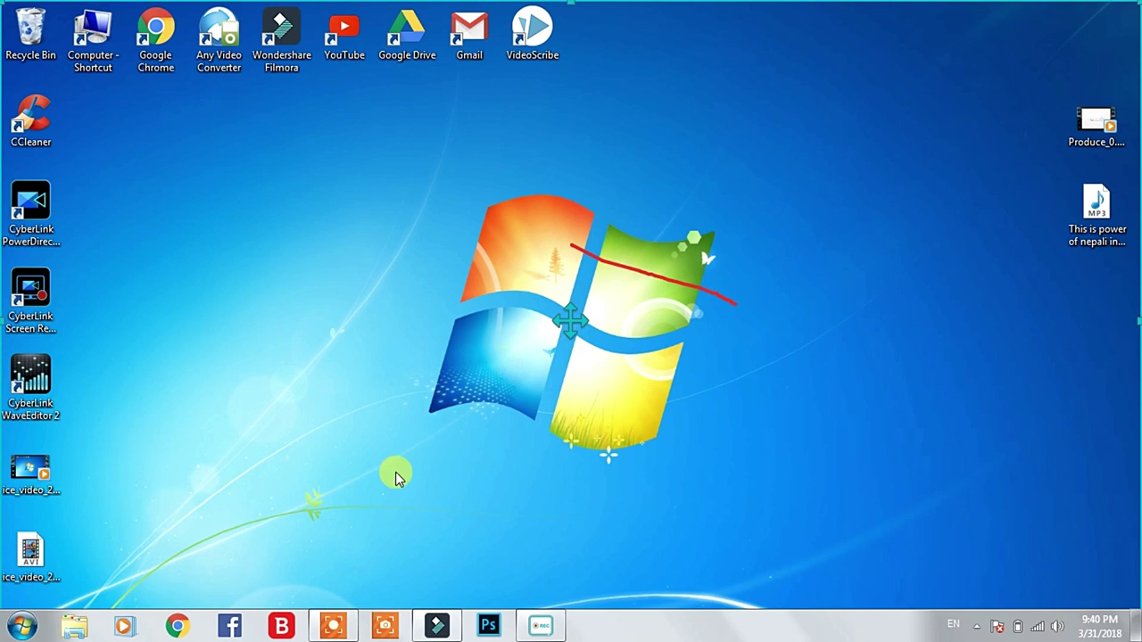
Bring up the control window of the screen recording that is in progress.
click(337, 627)
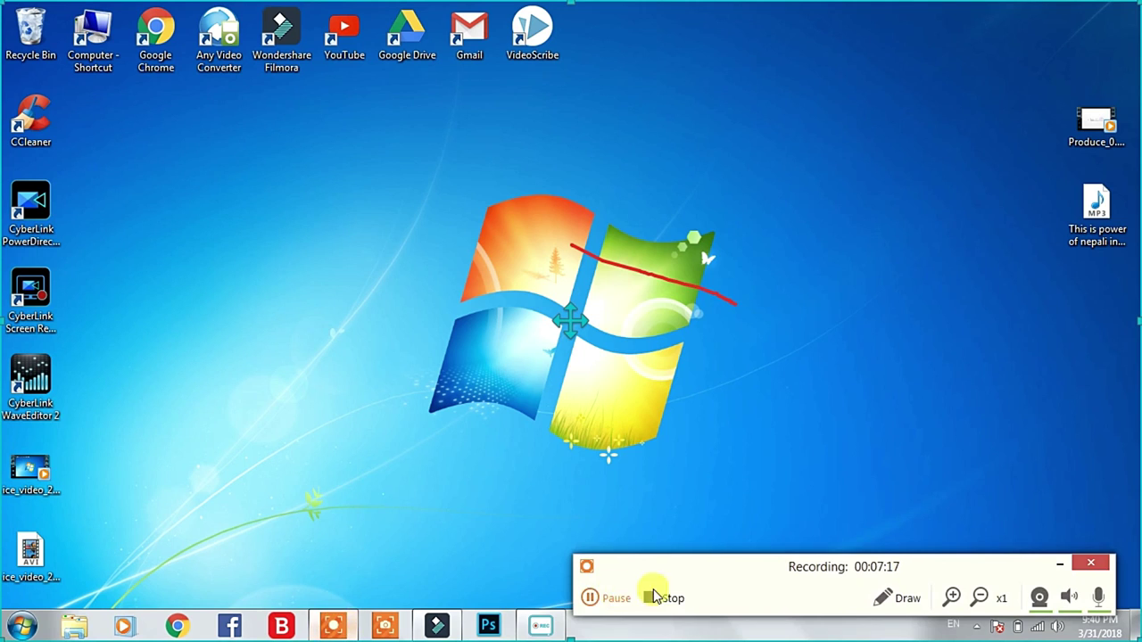